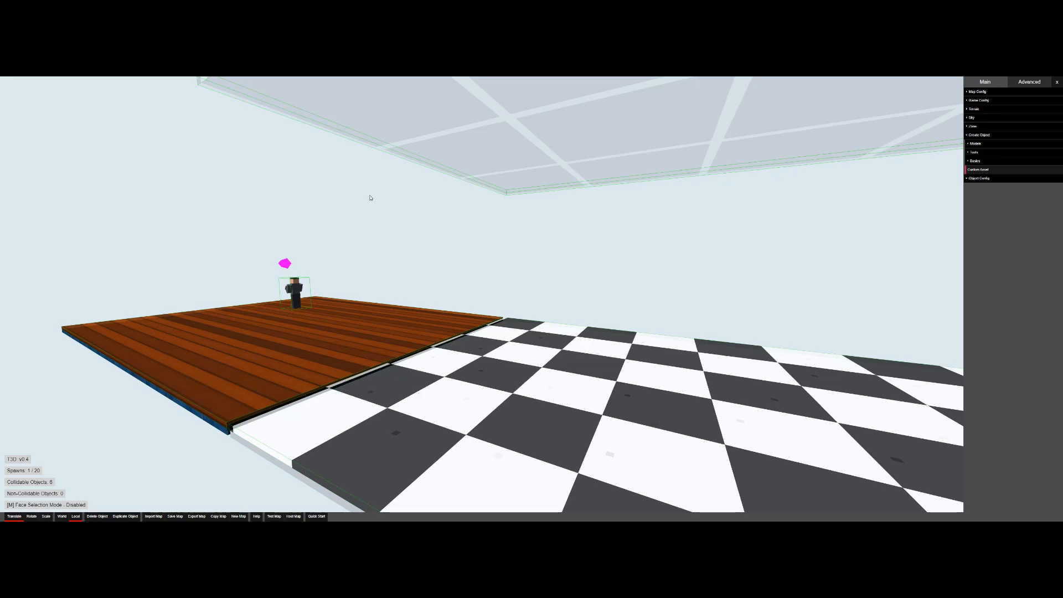
- Fly over the wooden floor and turn to overlook the checkerboard floor
key("w")
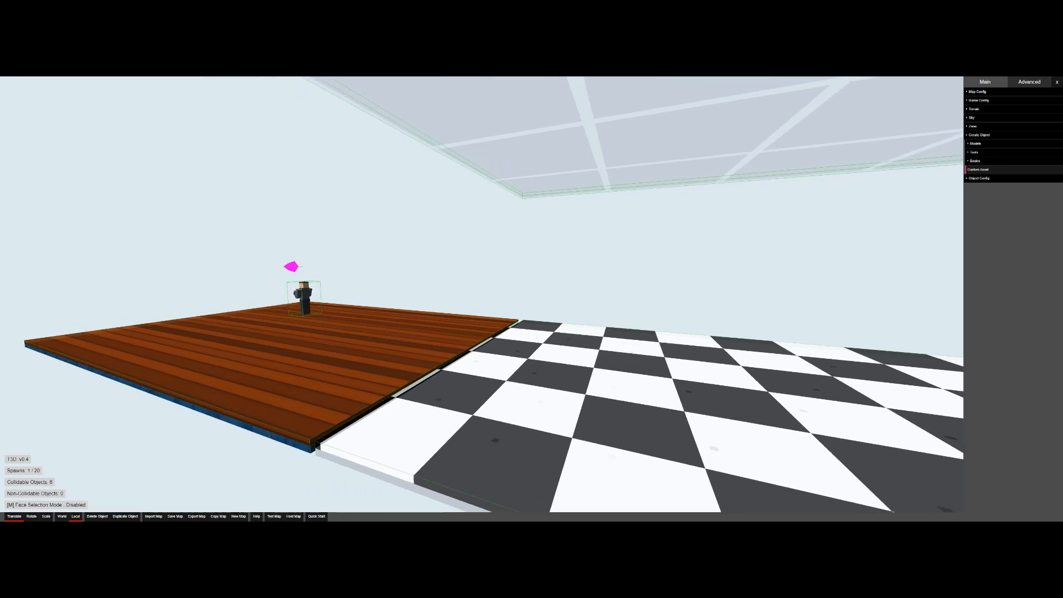
key("F11")
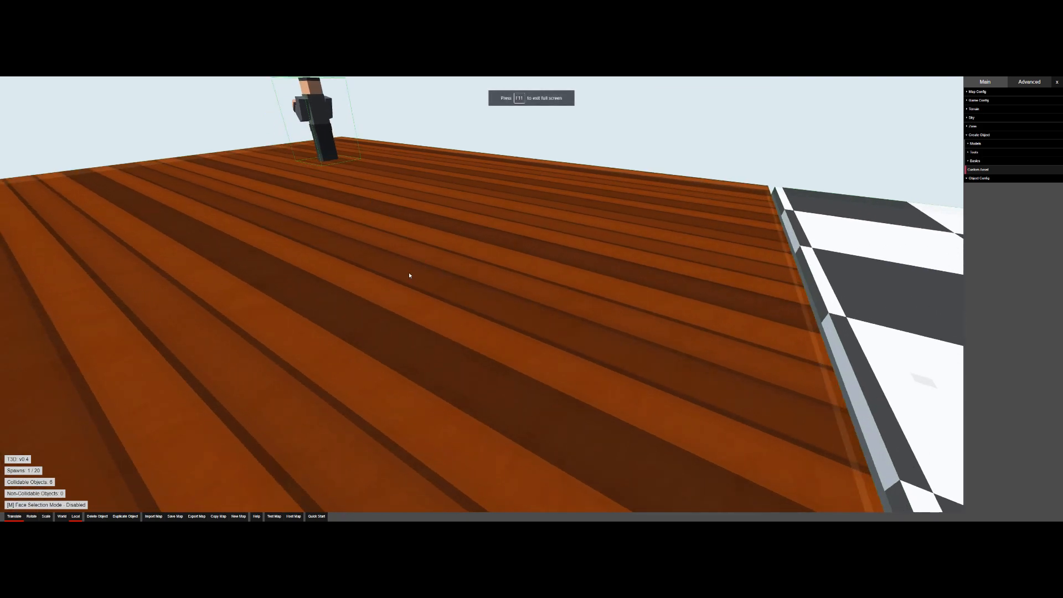
left_click_drag(405, 241, 582, 266)
left_click_drag(498, 332, 426, 296)
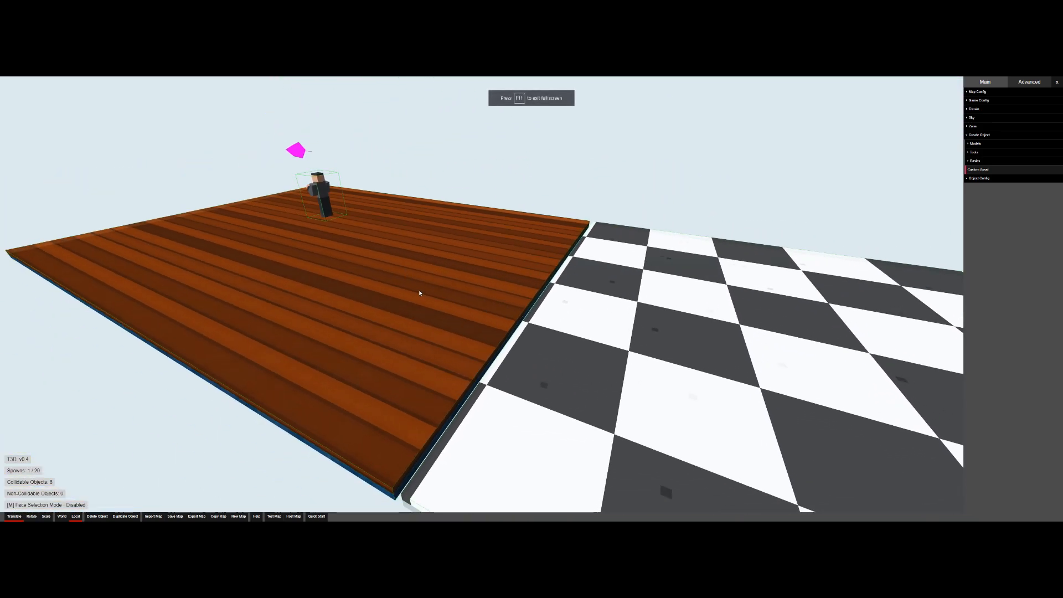
- Leave full screen and switch to the running game of the map
key("F11")
left_click(336, 81)
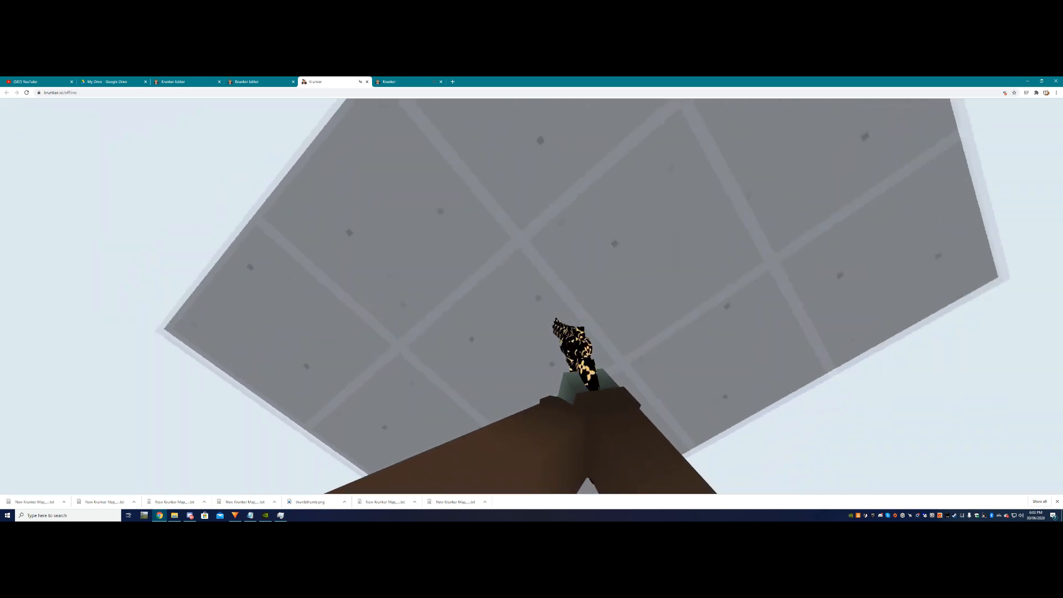
- Walk forward across the wooden platform in the playtest
key("w")
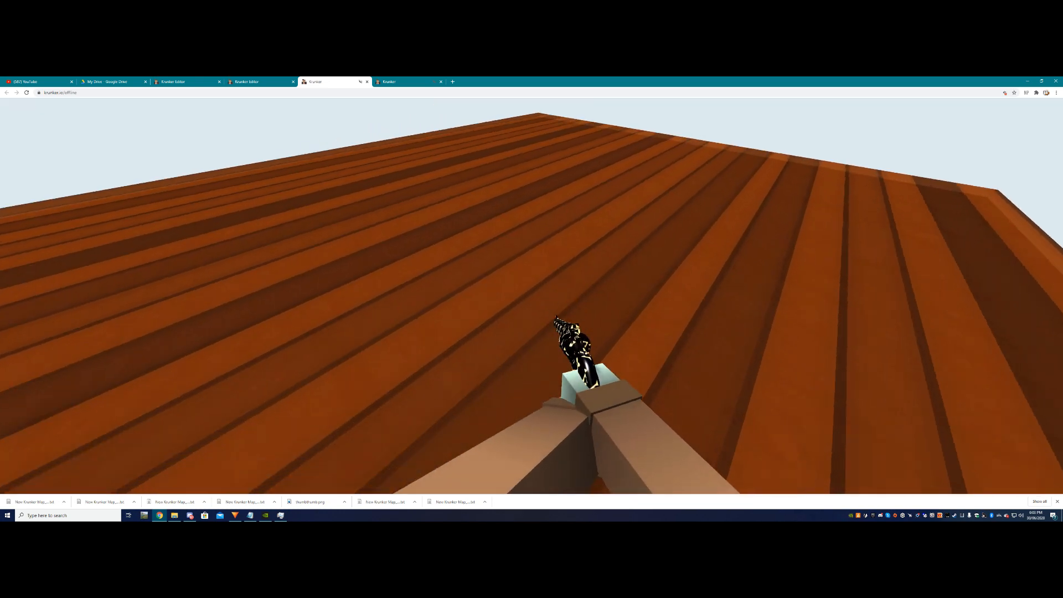
key("w")
key("w")
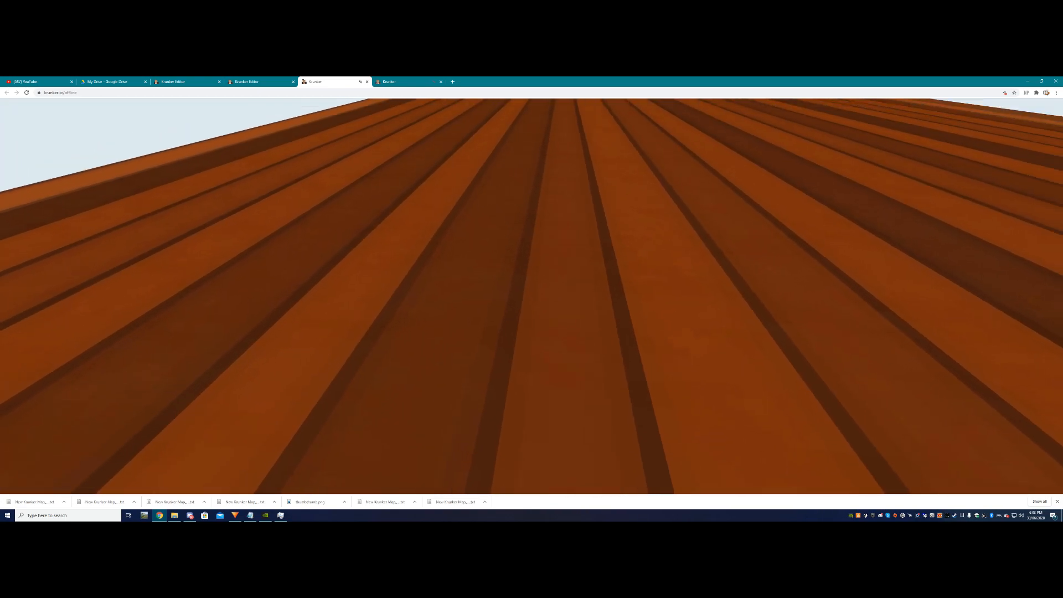
key("w")
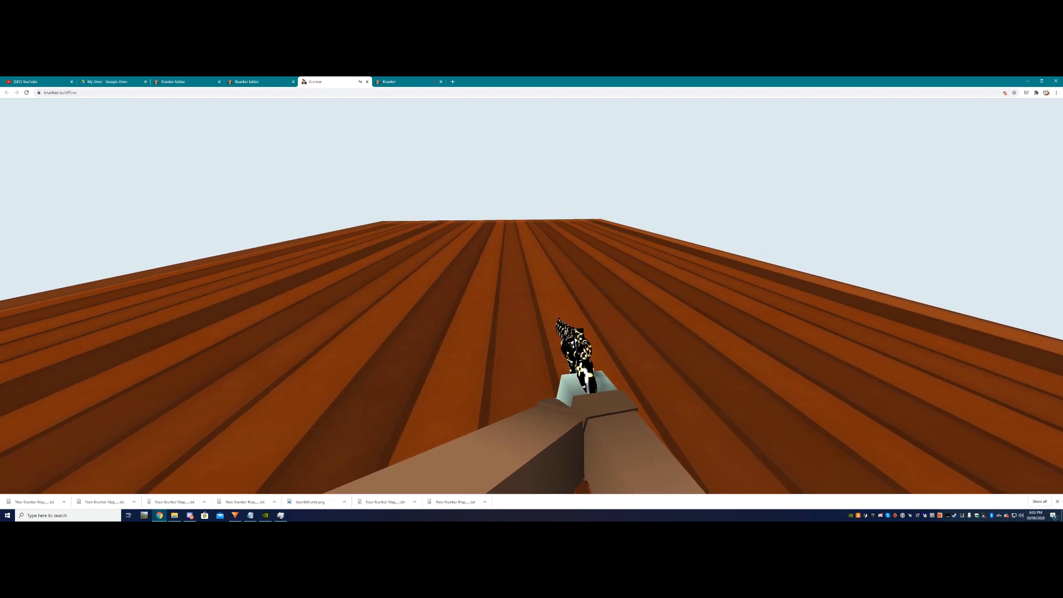
- Pause the game and return to the map editor
key("Escape")
left_click(259, 82)
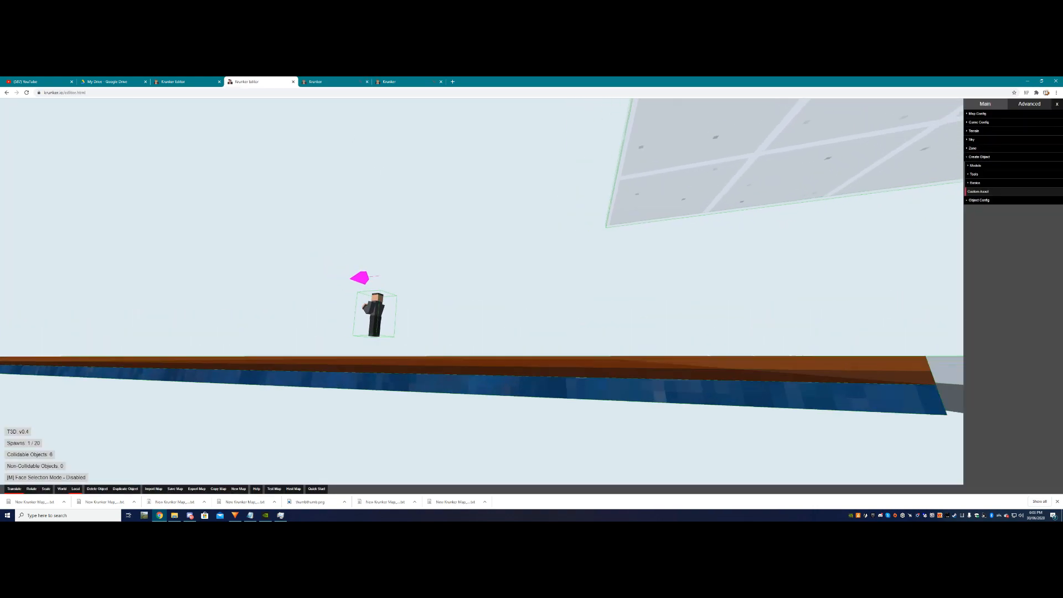
- Select the wooden platform and shrink it along its length, exposing the water gap
key("w")
left_click(374, 291)
key("w")
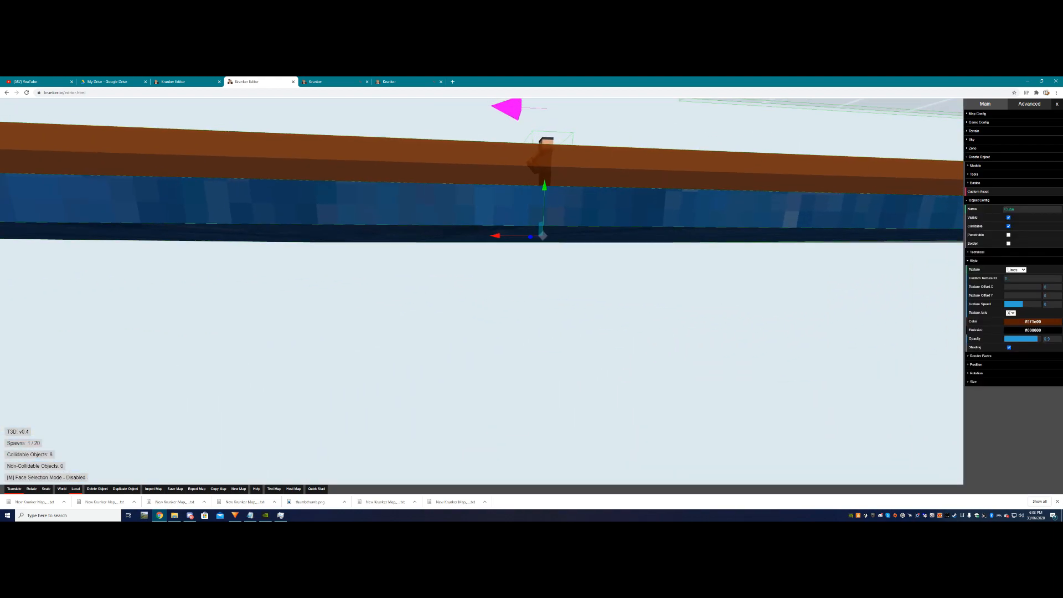
key("w")
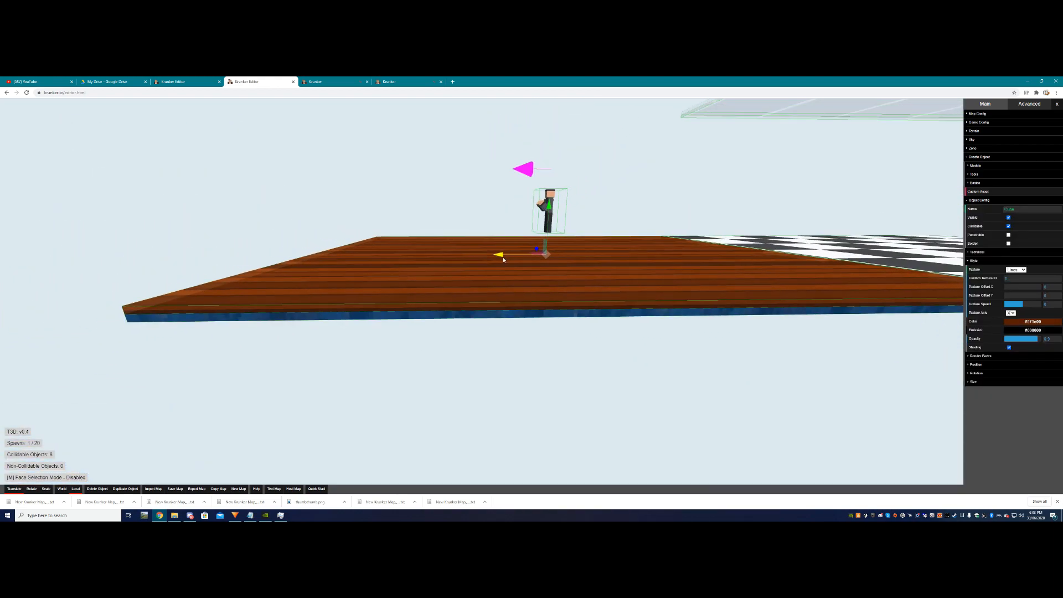
left_click(503, 267)
key("w")
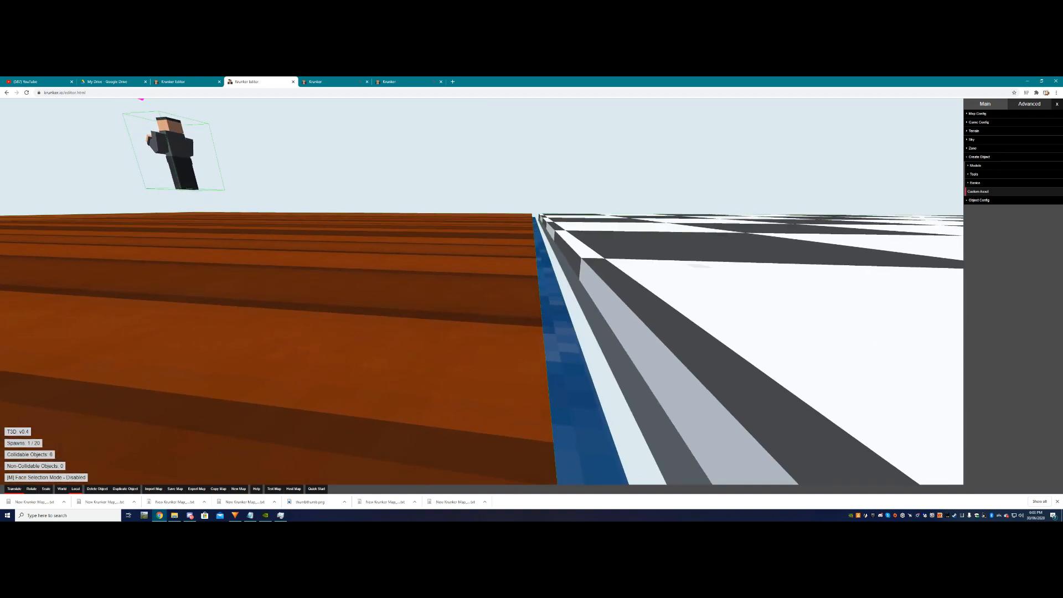
left_click(532, 337)
key("s")
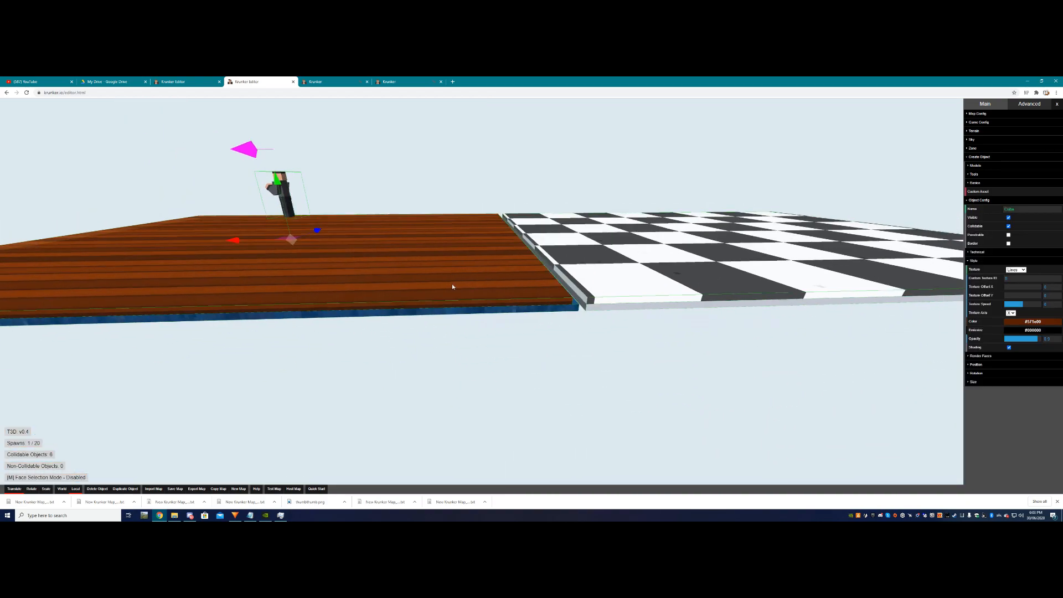
left_click_drag(252, 238, 263, 265)
key("w")
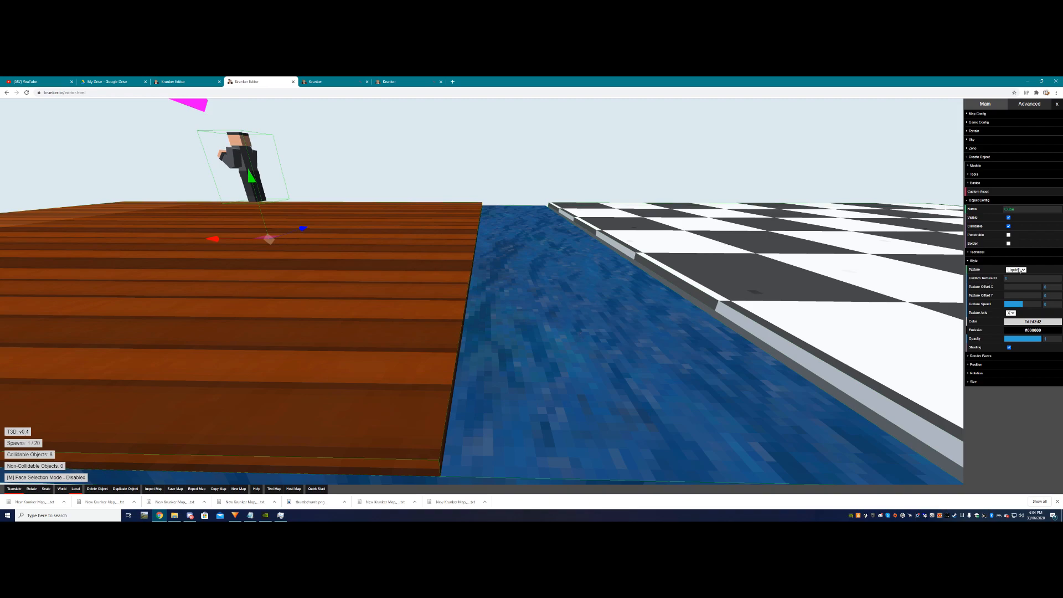
- Stretch the wooden platform to meet the checkerboard floor, covering the water beneath
key("s")
left_click(1032, 321)
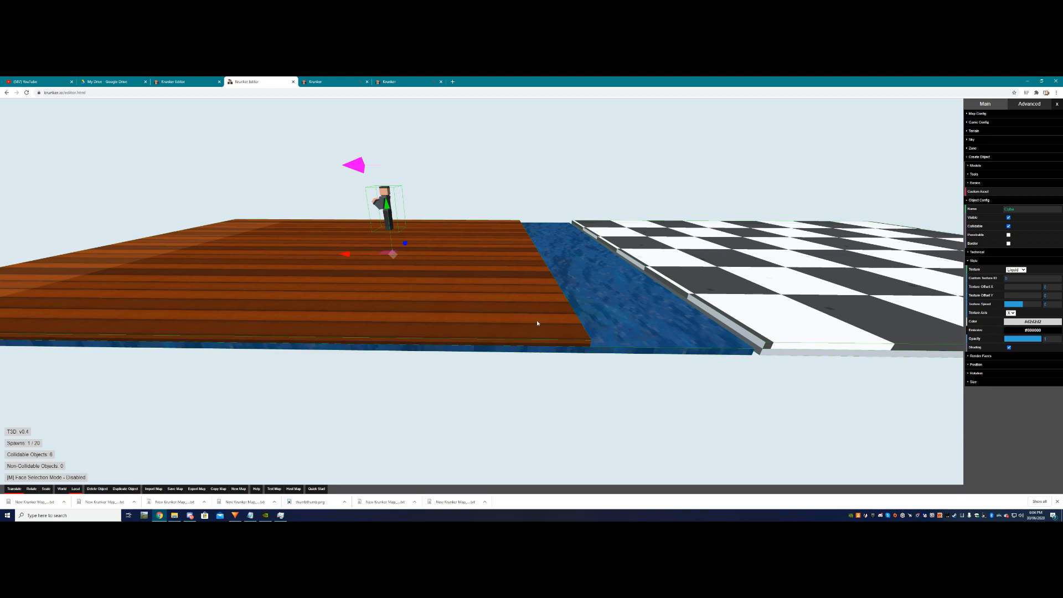
left_click_drag(266, 249, 315, 254)
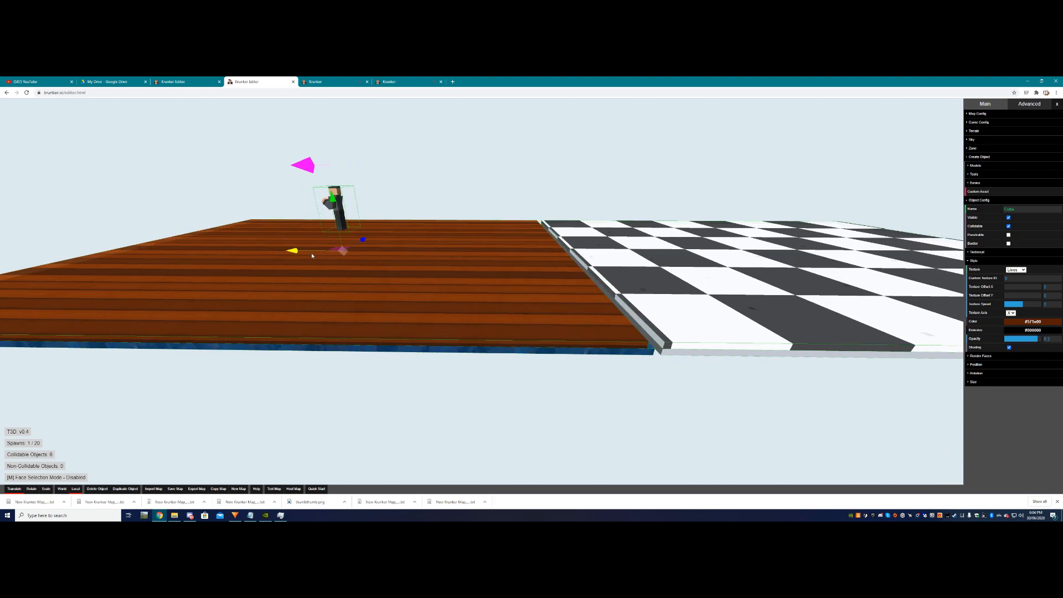
key("Escape")
key("w")
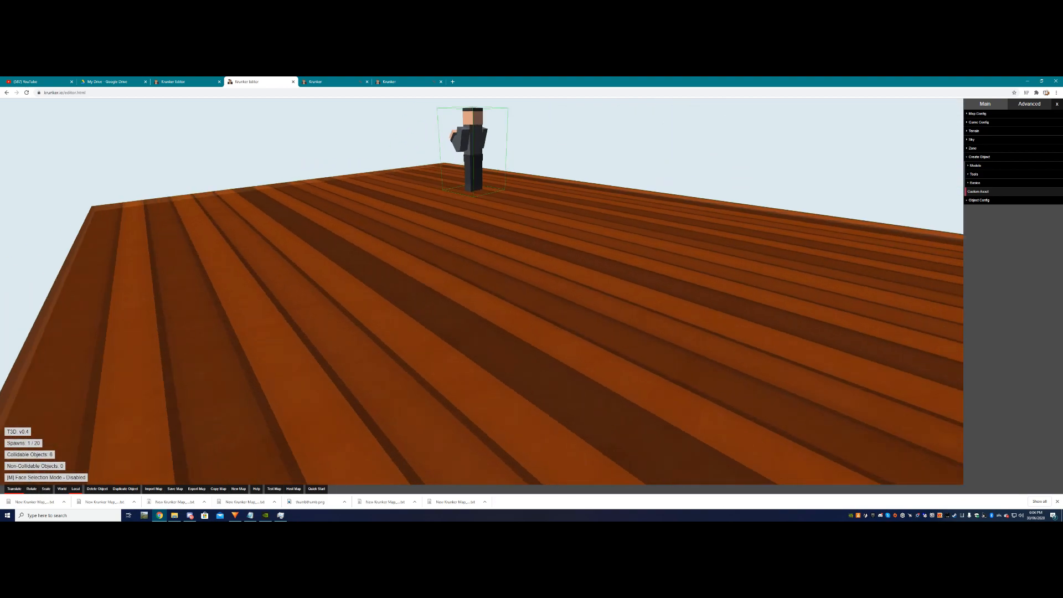
left_click_drag(466, 299, 335, 294)
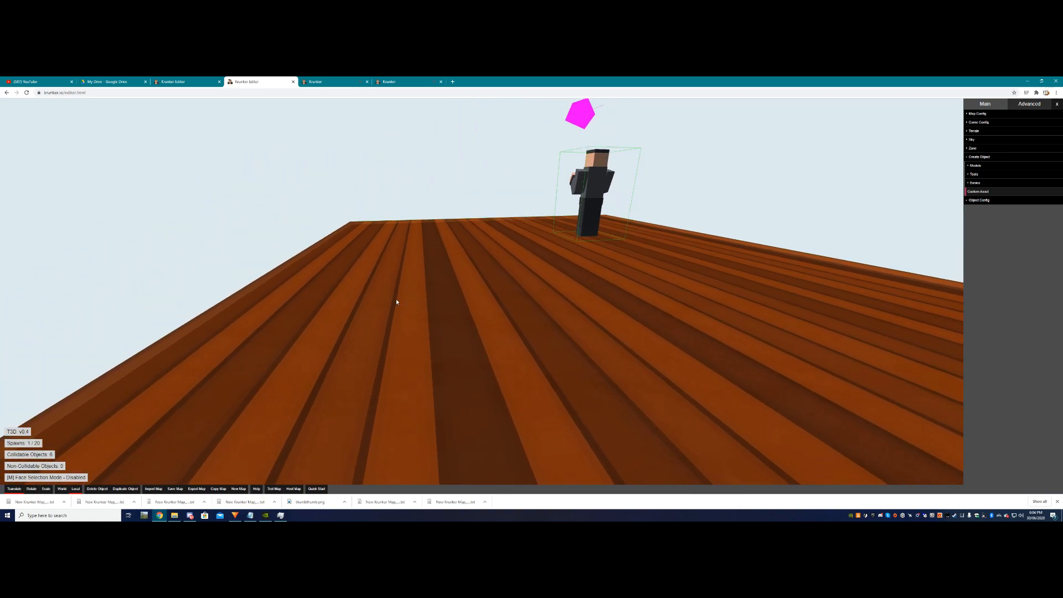
left_click_drag(240, 255, 125, 256)
left_click(548, 272)
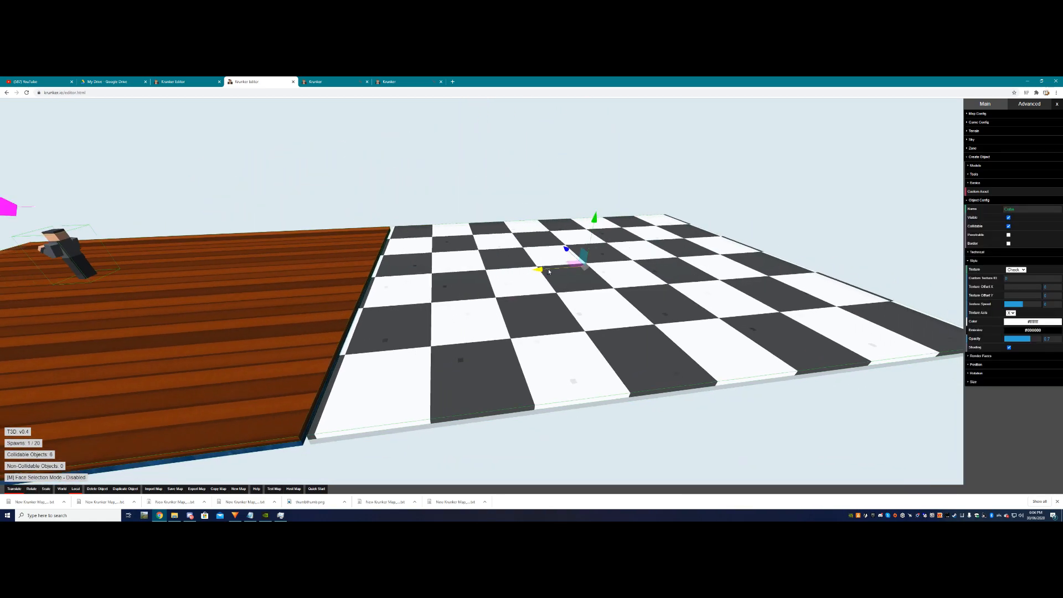
left_click_drag(549, 272, 487, 298)
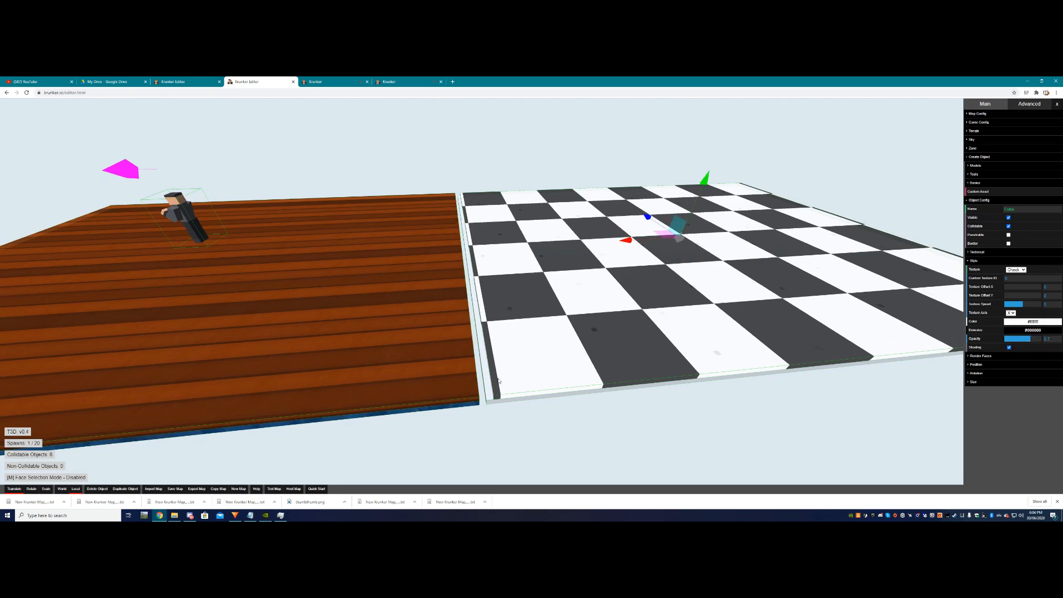
left_click(886, 430)
left_click_drag(747, 374, 500, 322)
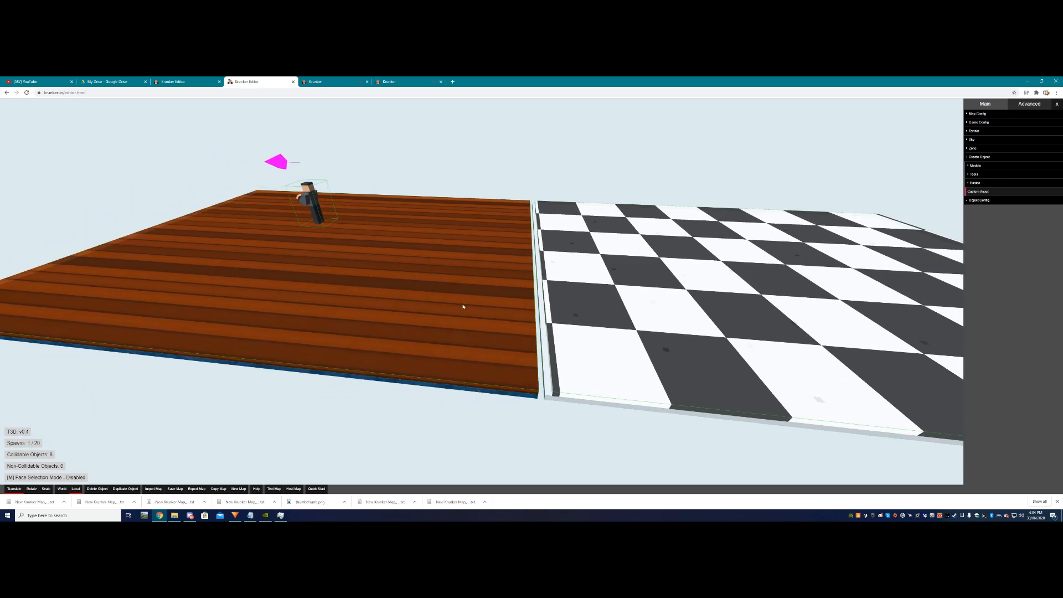
left_click(462, 307)
left_click(465, 391)
left_click_drag(465, 392, 465, 166)
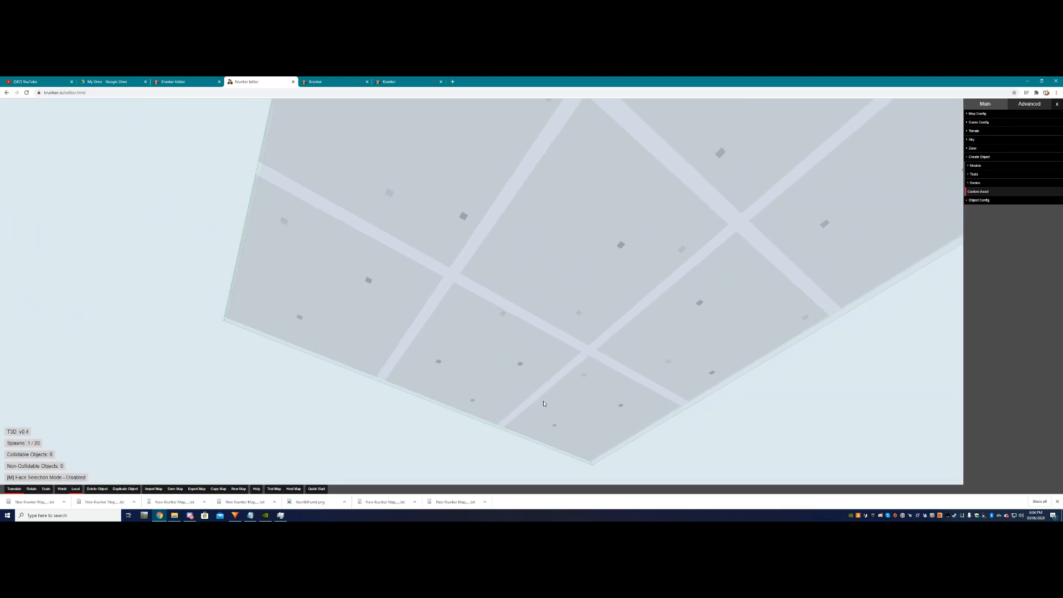
left_click(548, 249)
mouse_move(581, 332)
left_mouse_down()
mouse_move(581, 125)
mouse_move(581, 166)
left_mouse_up()
scroll(441, 259, "down", 5)
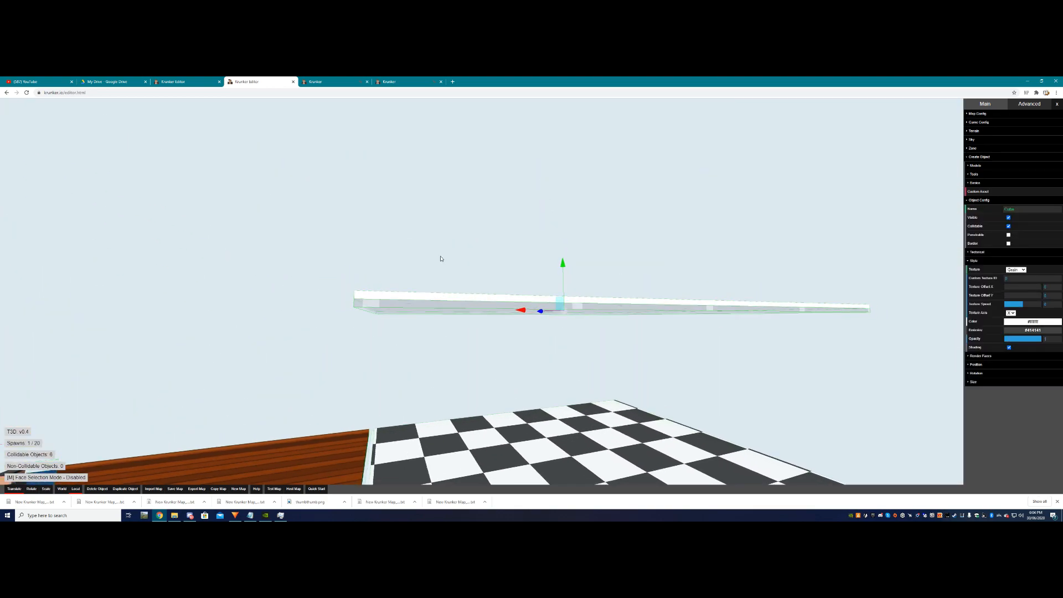
left_click(1032, 330)
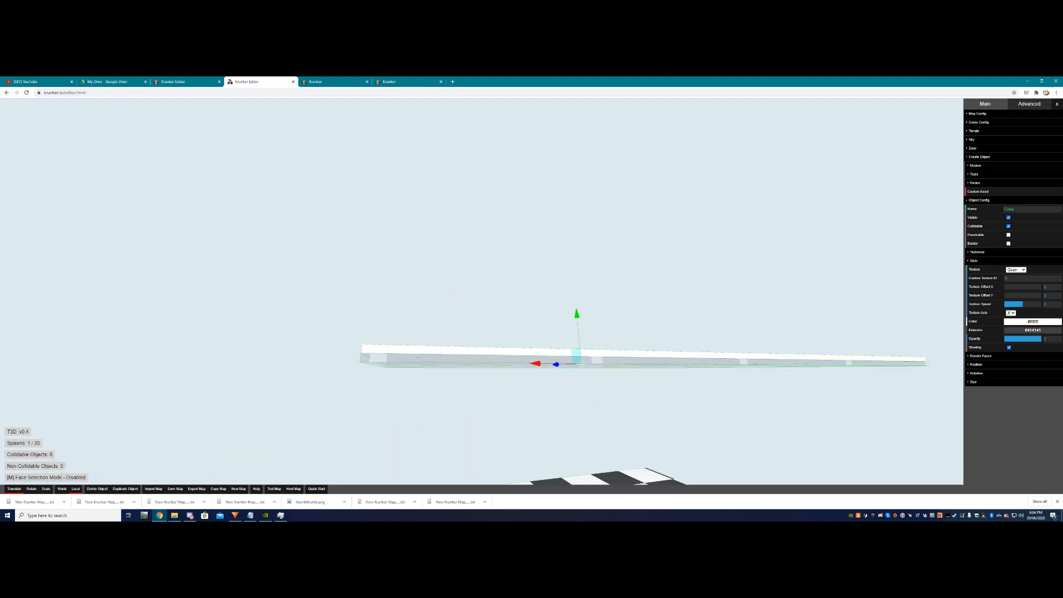
left_click_drag(694, 284, 511, 287)
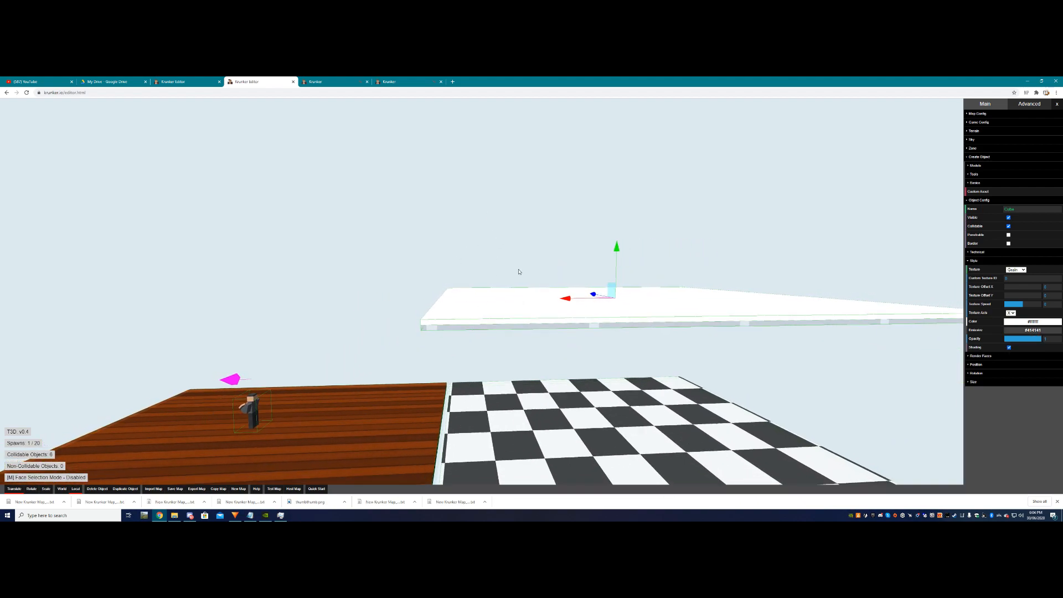
left_click(501, 290)
scroll(502, 291, "up", 8)
left_click_drag(498, 249, 499, 416)
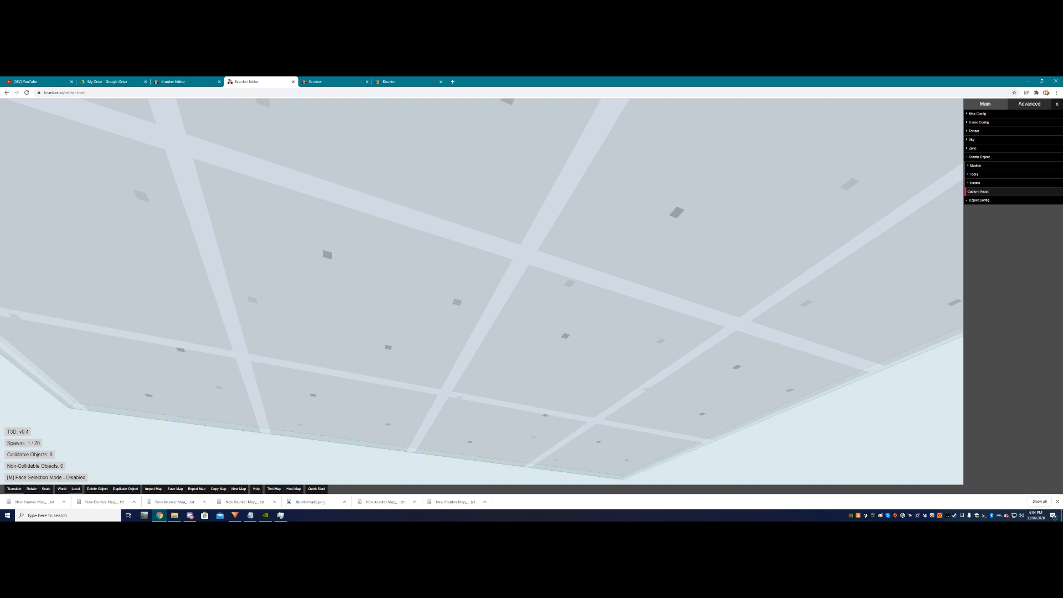
scroll(532, 333, "down", 6)
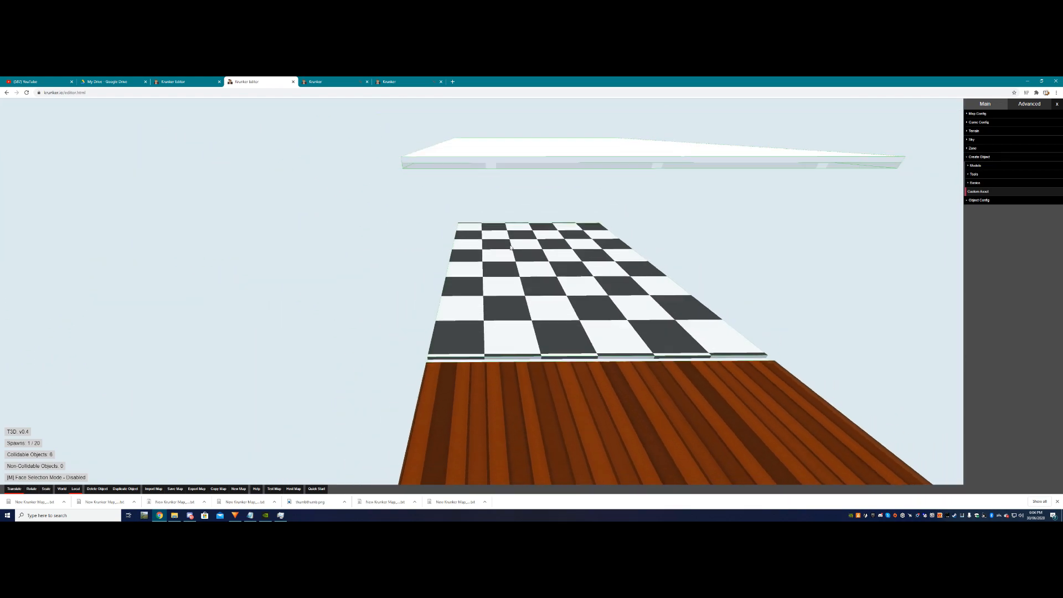
- Create a new cube and enlarge it into a wide flat slab beneath the wood platform
left_click(978, 192)
left_click(978, 193)
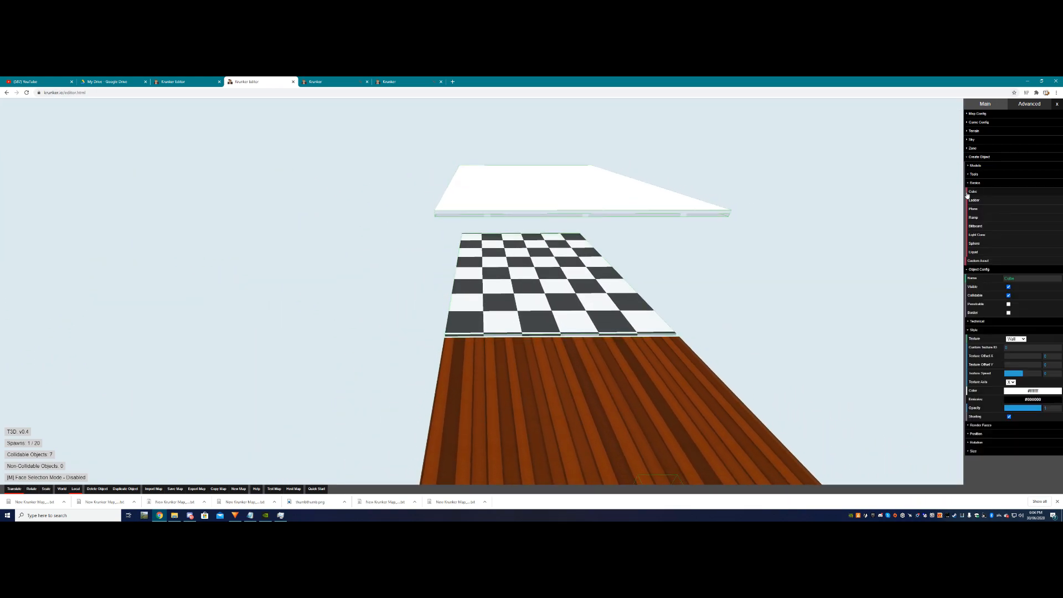
mouse_move(540, 310)
left_mouse_down()
mouse_move(449, 238)
mouse_move(332, 236)
left_mouse_up()
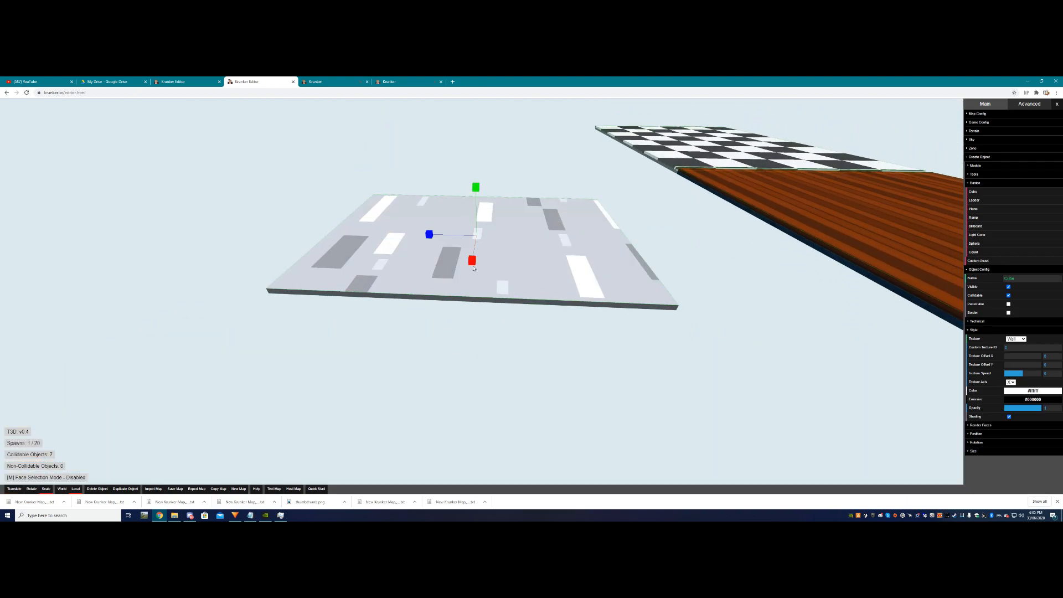
key("t")
left_click_drag(518, 207, 424, 288)
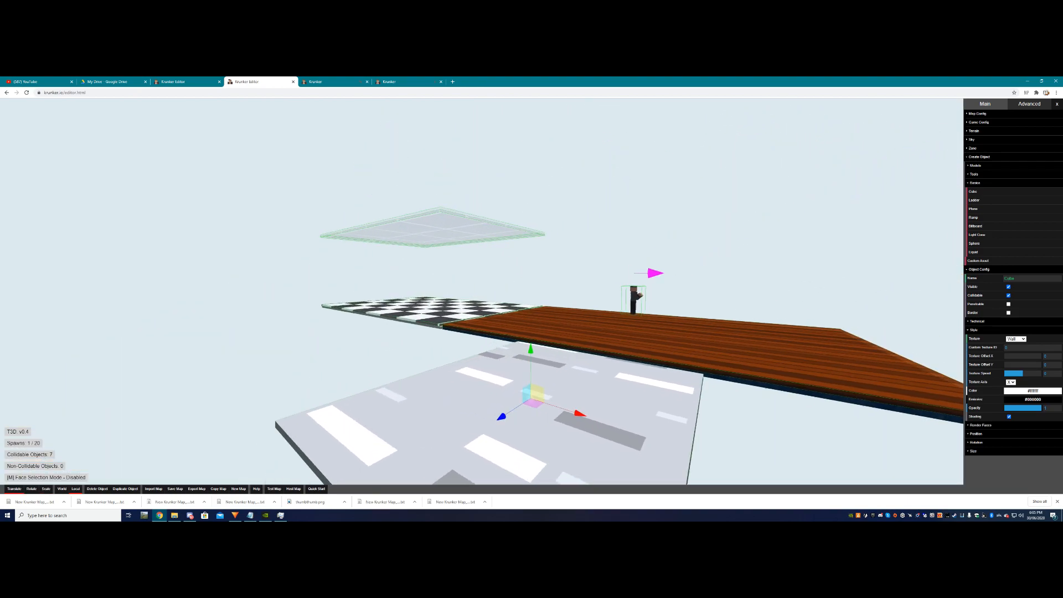
- Give the slab a Grain texture, darken it to grey and raise the layer slightly
left_click(1014, 340)
left_click(1015, 417)
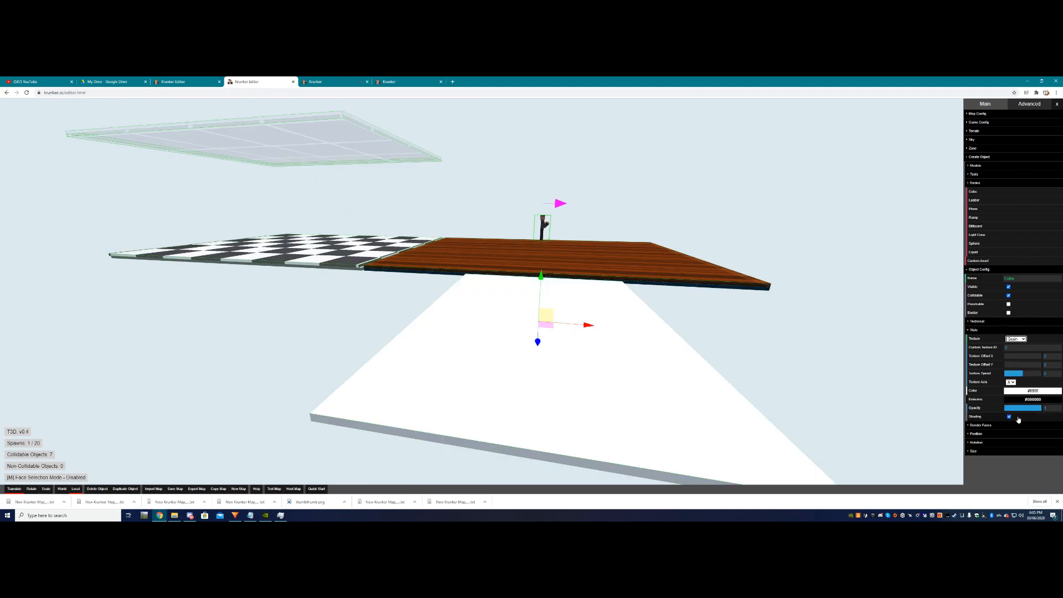
left_click_drag(1010, 401, 1004, 417)
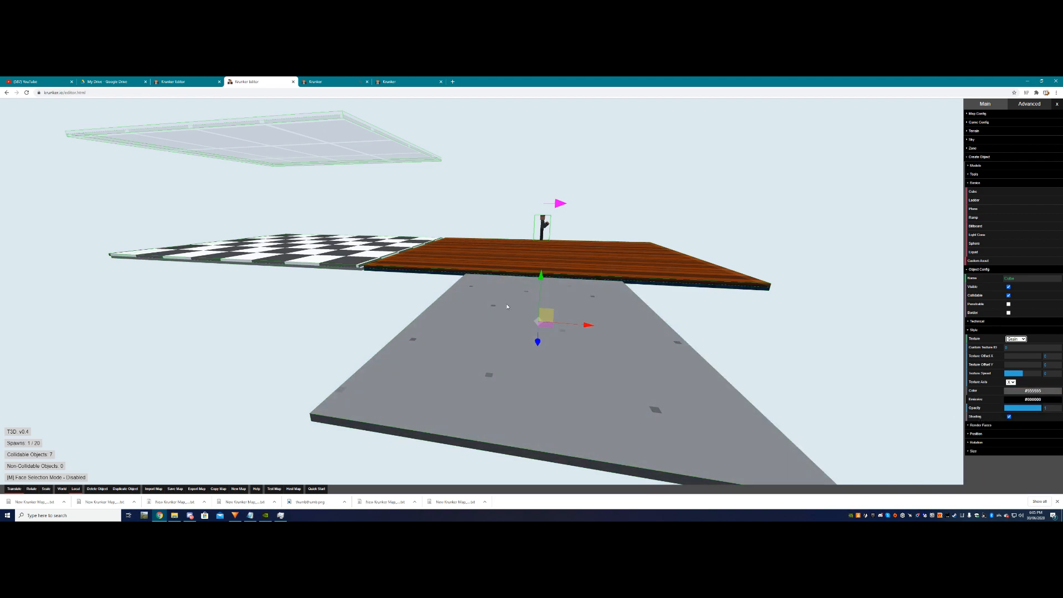
left_click_drag(542, 284, 542, 281)
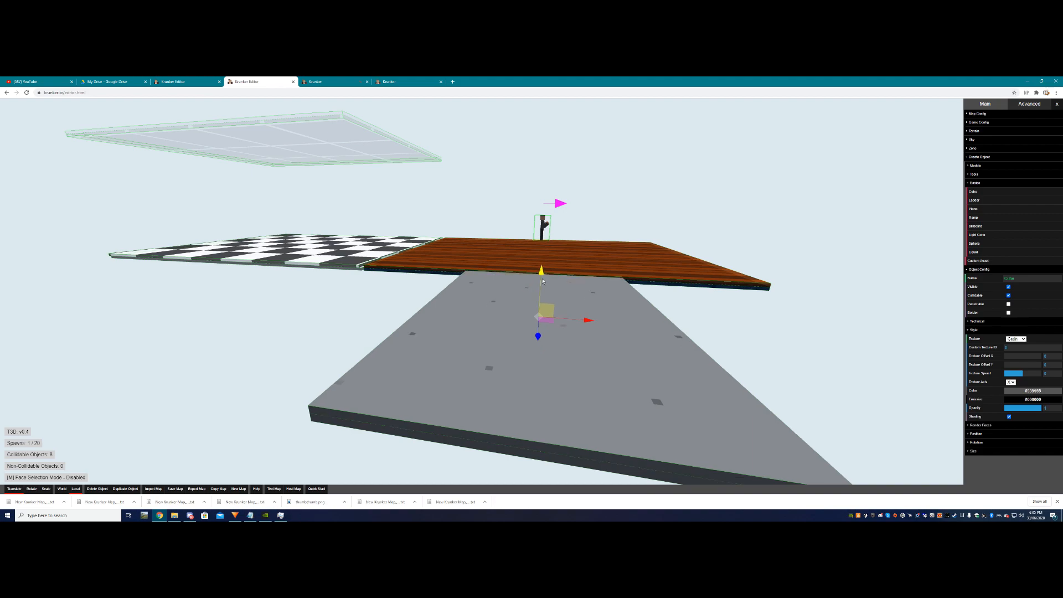
- Apply the Check texture to the top layer and adjust its colour
left_click(1015, 339)
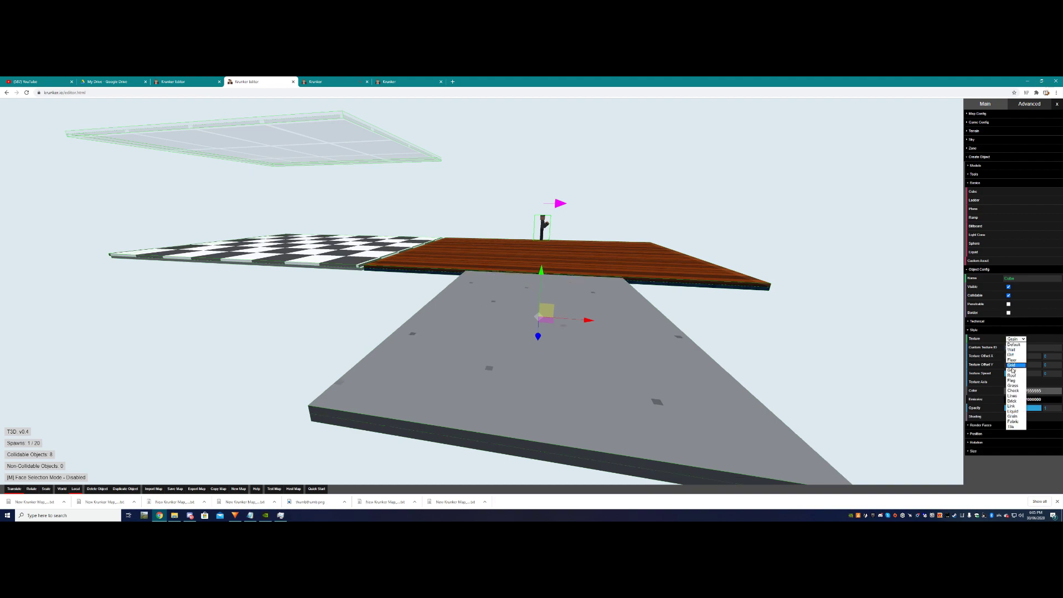
left_click(1014, 410)
mouse_move(1010, 419)
left_mouse_down()
mouse_move(1036, 408)
mouse_move(1003, 394)
left_mouse_up()
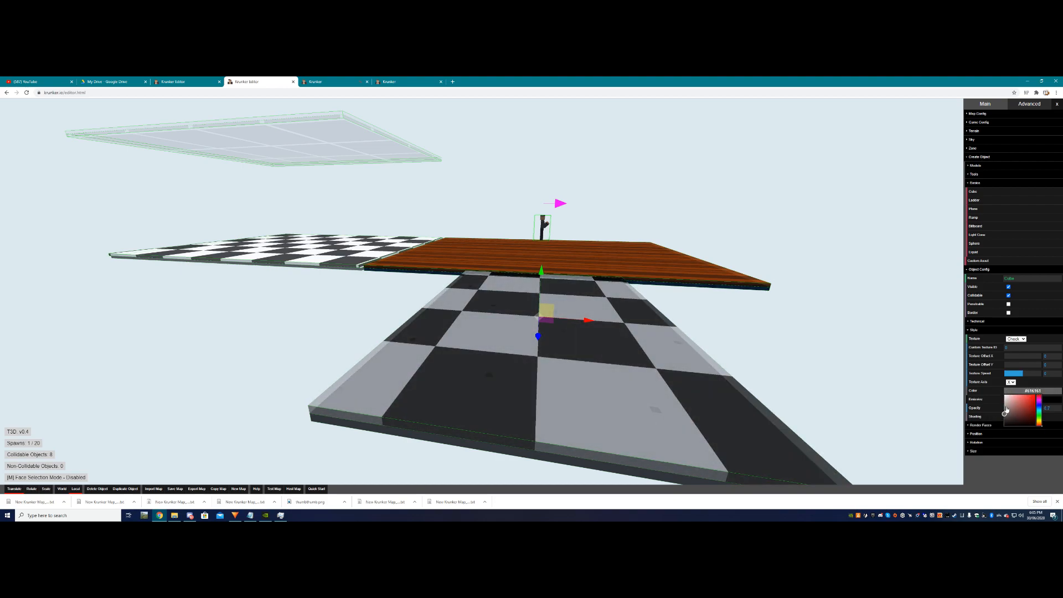
key("Escape")
- Select the grain layer underneath and retune its grey colour brighter, then slightly darker
left_click_drag(498, 332, 664, 249)
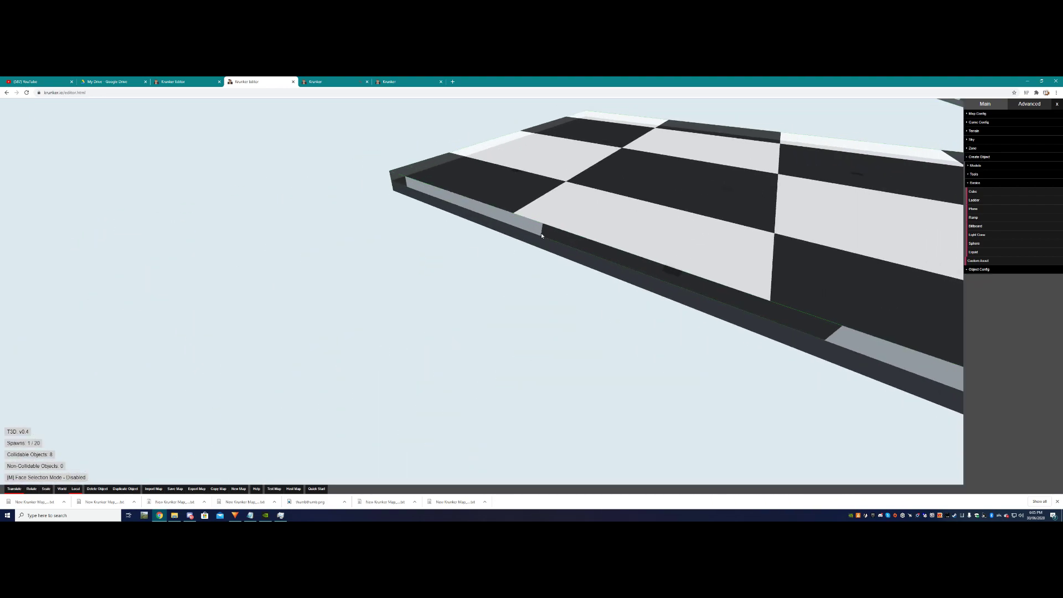
left_click(730, 207)
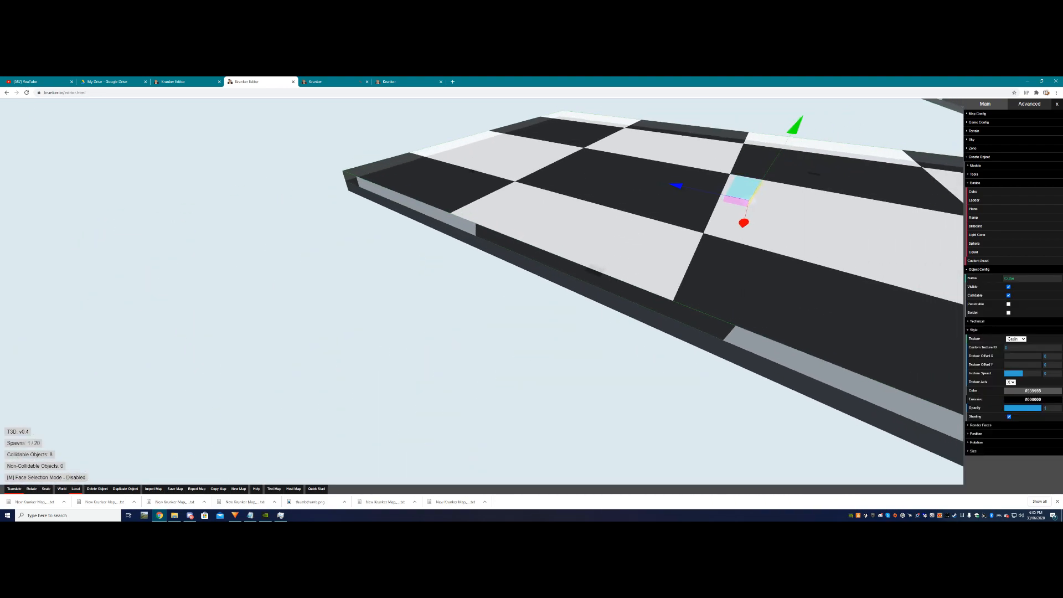
left_click_drag(581, 249, 790, 349)
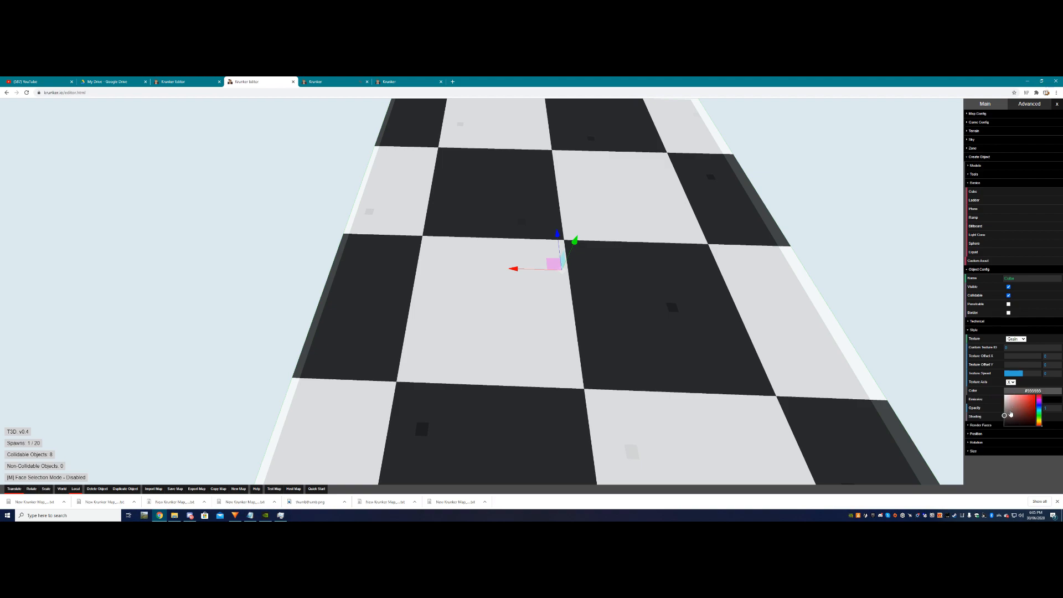
left_click_drag(1010, 413, 1003, 391)
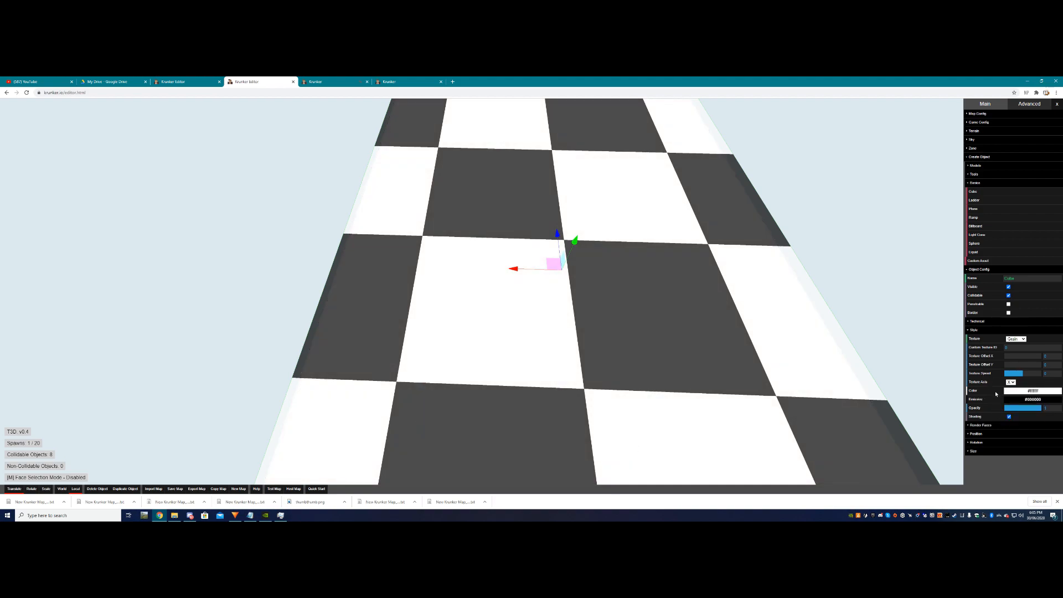
left_click_drag(1006, 400, 1004, 407)
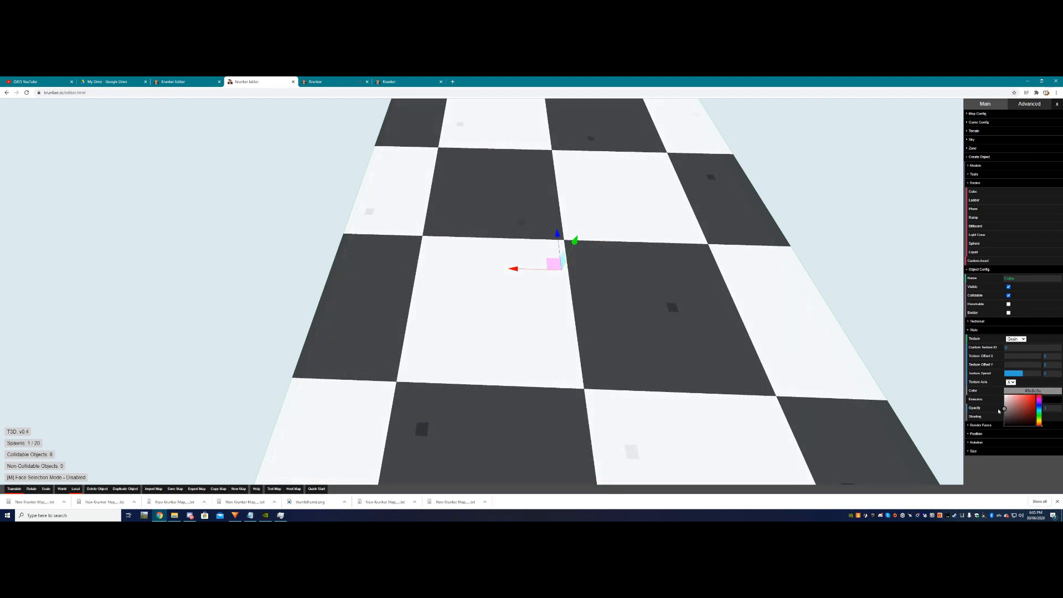
right_click(582, 290)
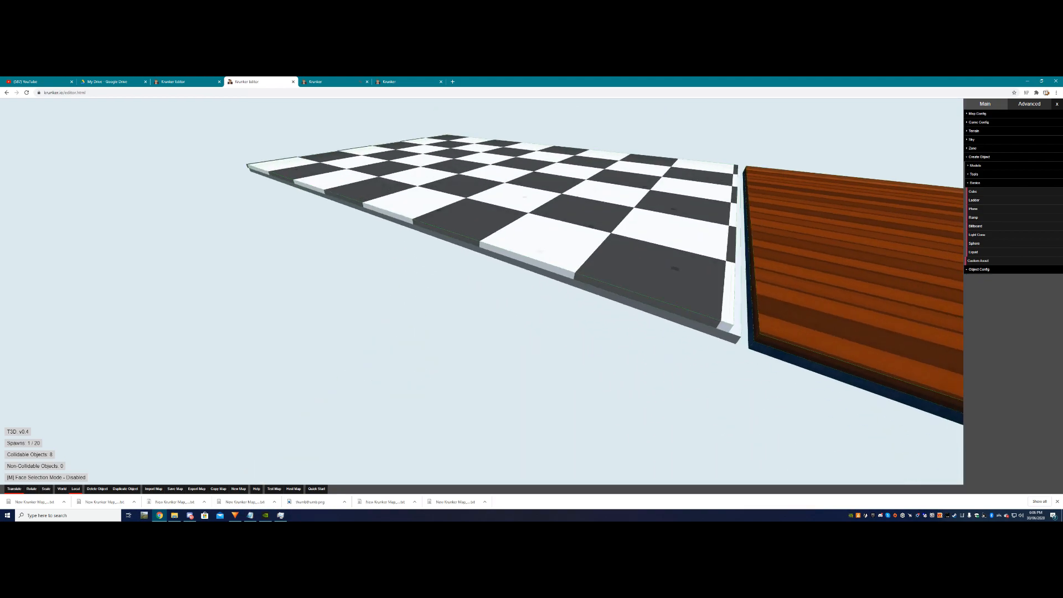
left_click(452, 307)
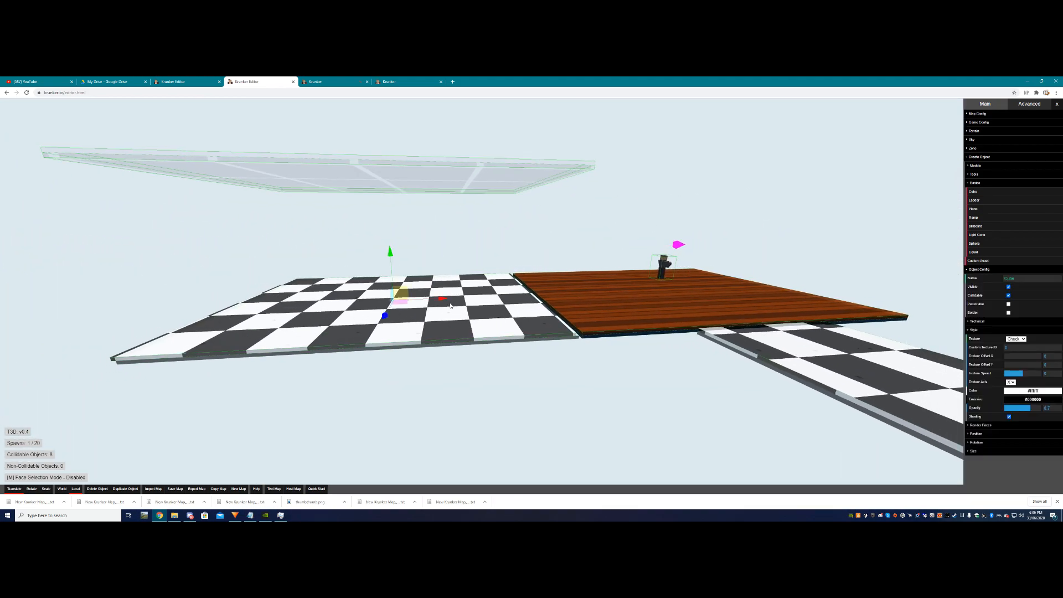
right_click(452, 306)
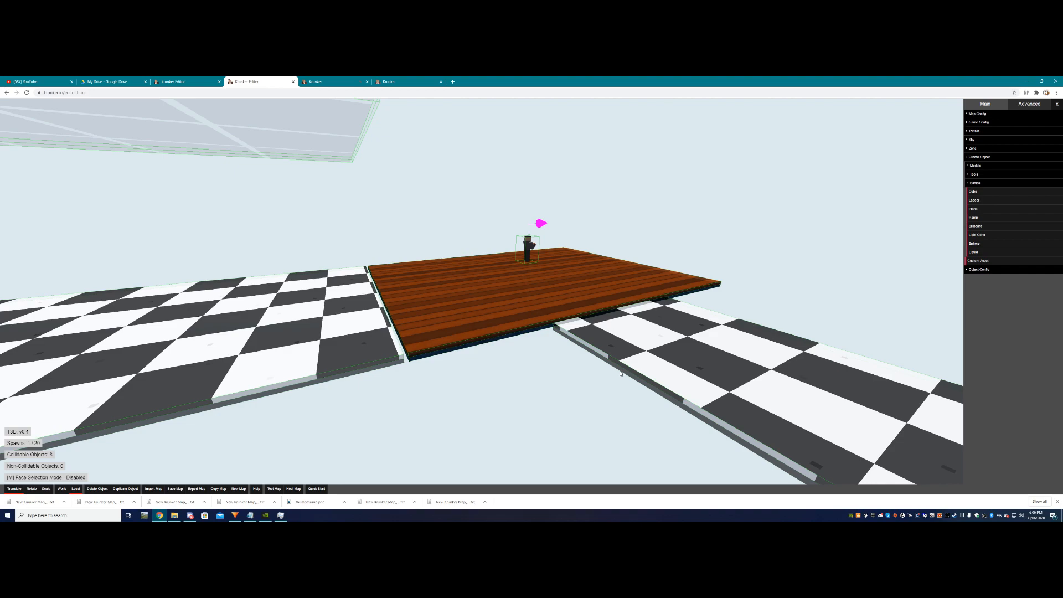